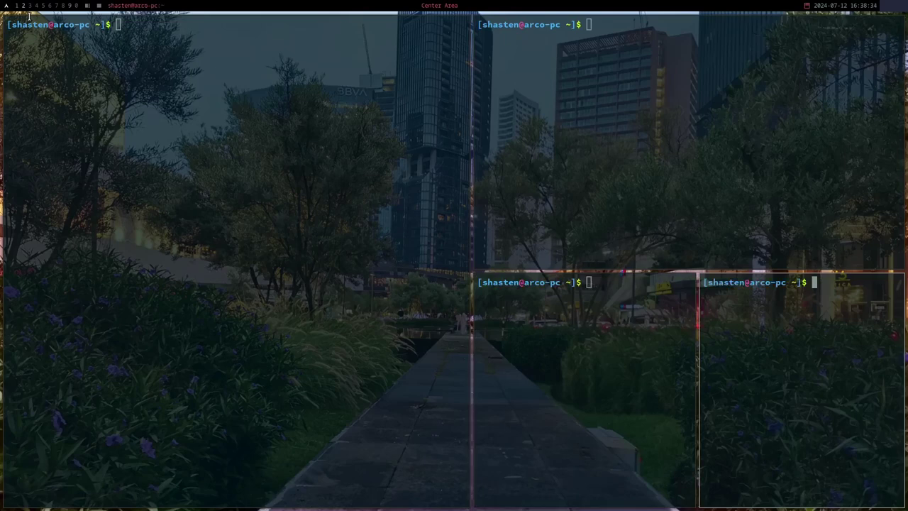
Retile the four terminals as RTall, then Grid, and focus the bottom-left terminal
key("super+space")
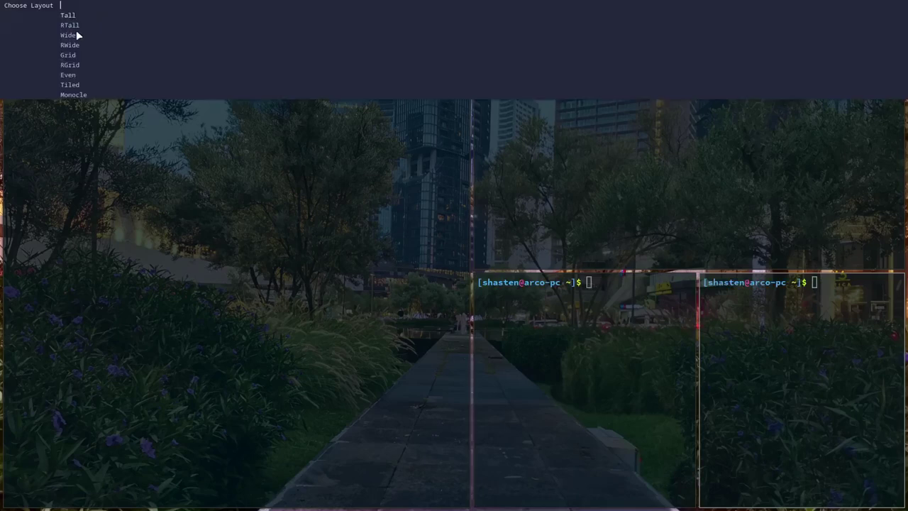
left_click(73, 27)
key("super+space")
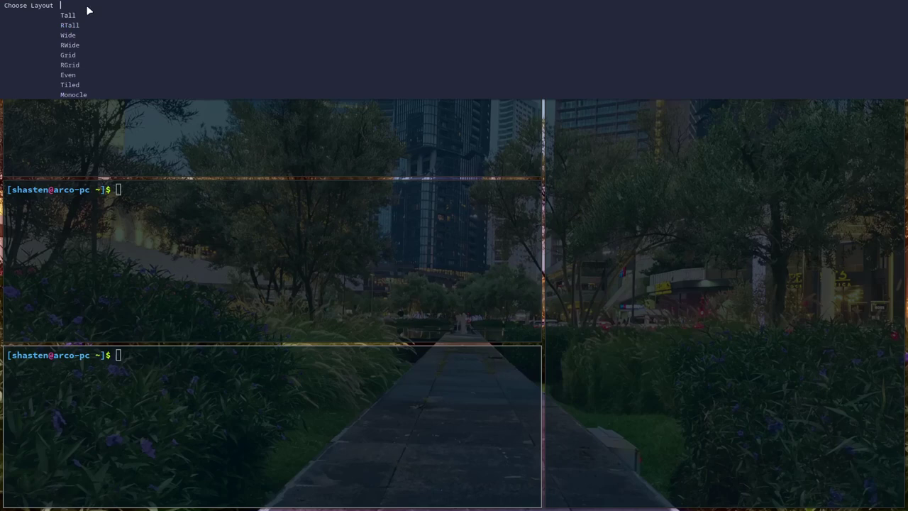
left_click(74, 65)
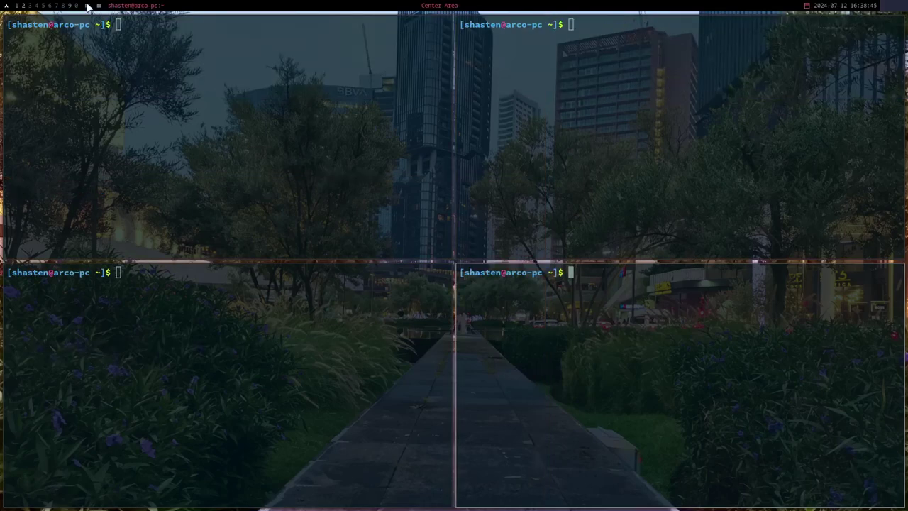
key("super+space")
left_click(74, 58)
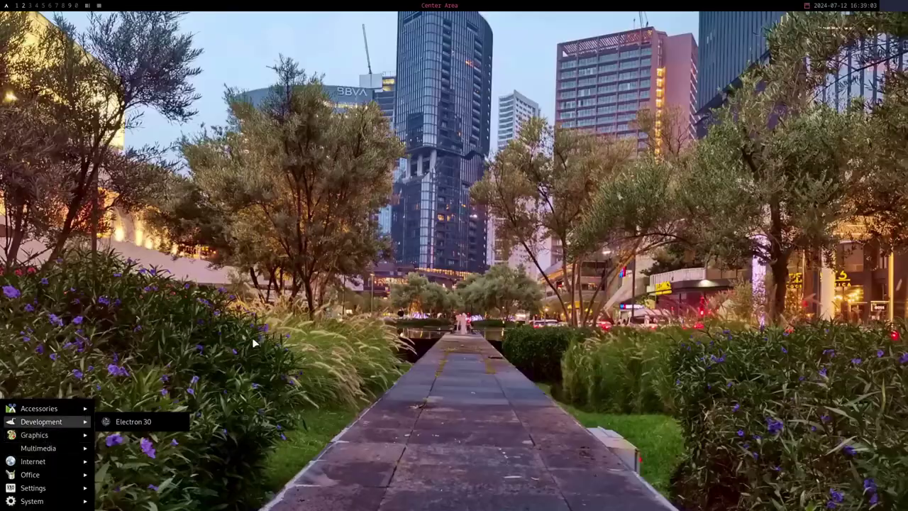
Open the CuauhtliOS GitLab group page, then search Google for 'cuauhtli meaning'
left_click(41, 421)
scroll(295, 192, "down", 2)
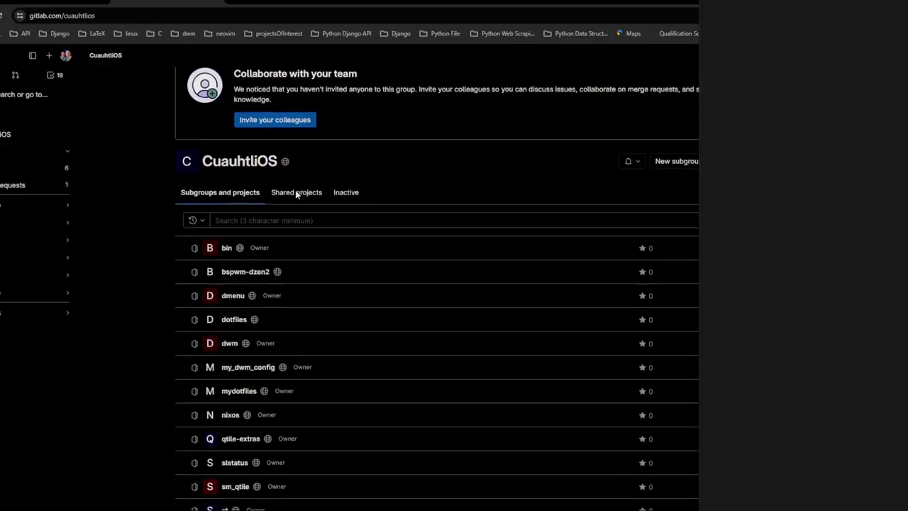
scroll(295, 191, "down", 2)
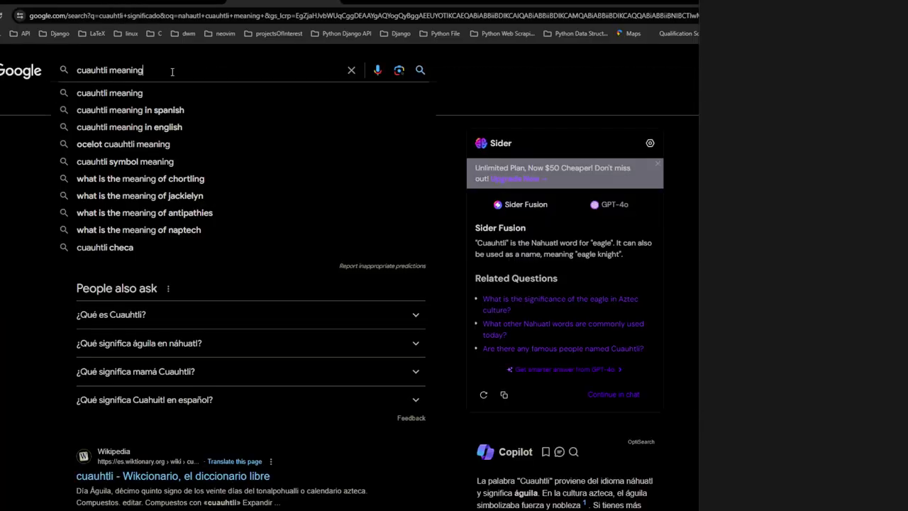
key("Return")
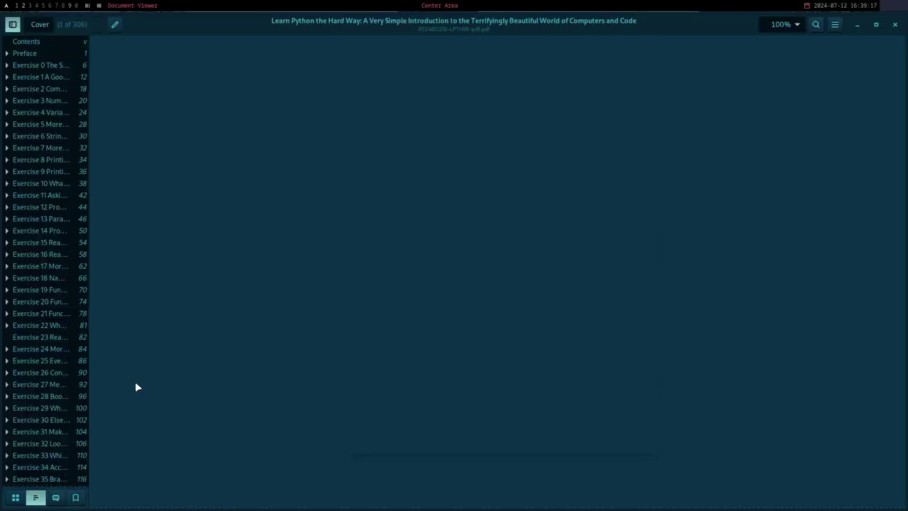
scroll(391, 262, "down", 10)
scroll(391, 263, "down", 10)
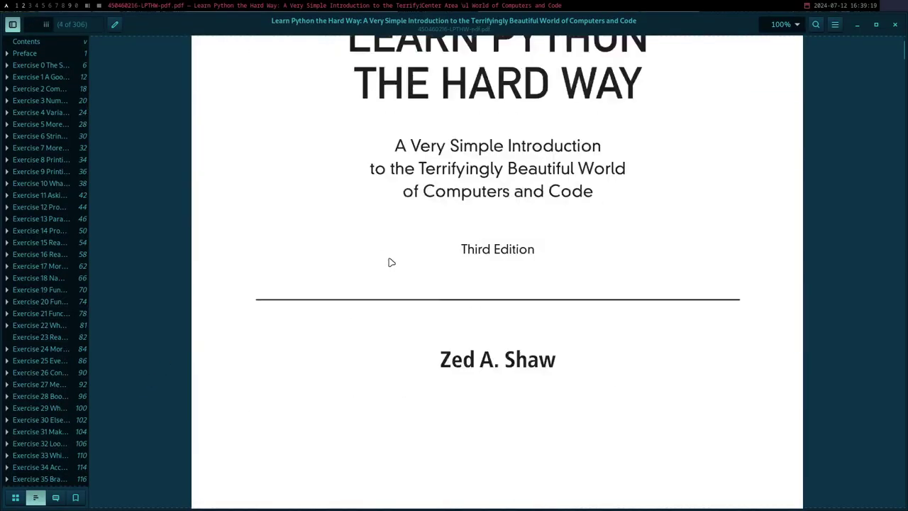
scroll(391, 263, "down", 5)
scroll(391, 262, "down", 8)
scroll(391, 262, "down", 8)
scroll(390, 257, "down", 8)
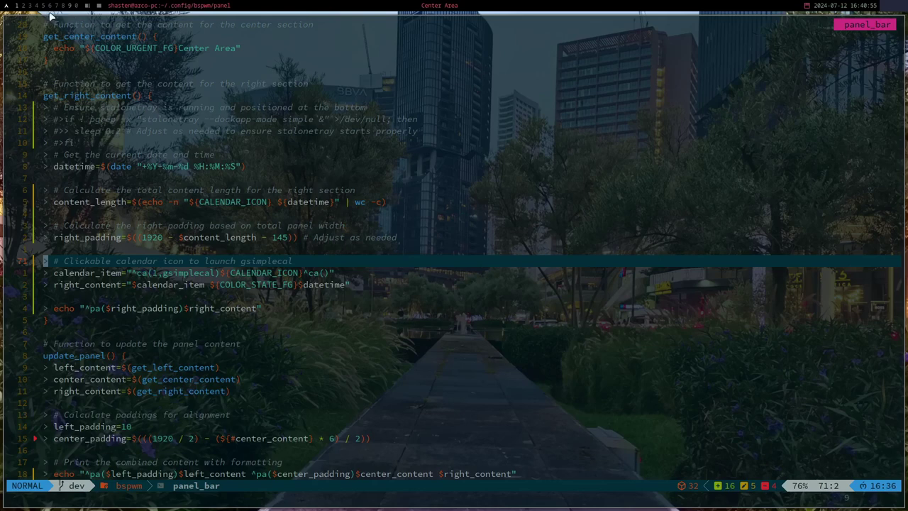
Open the desktop application menu from the bar, close it, and reopen it
left_click(5, 7)
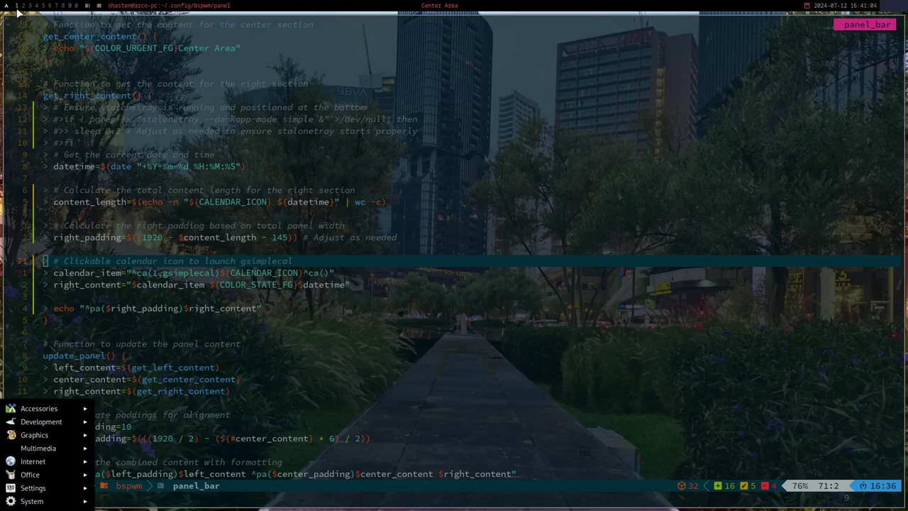
left_click(459, 165)
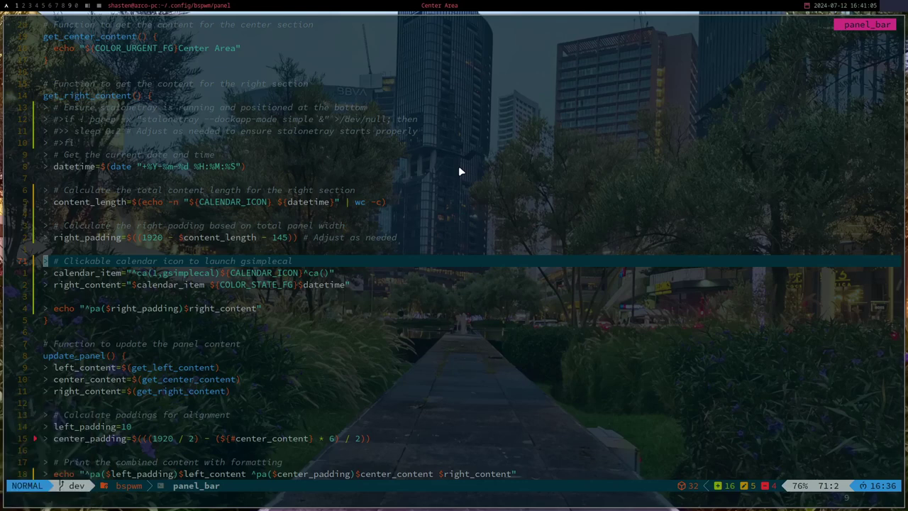
left_click(8, 5)
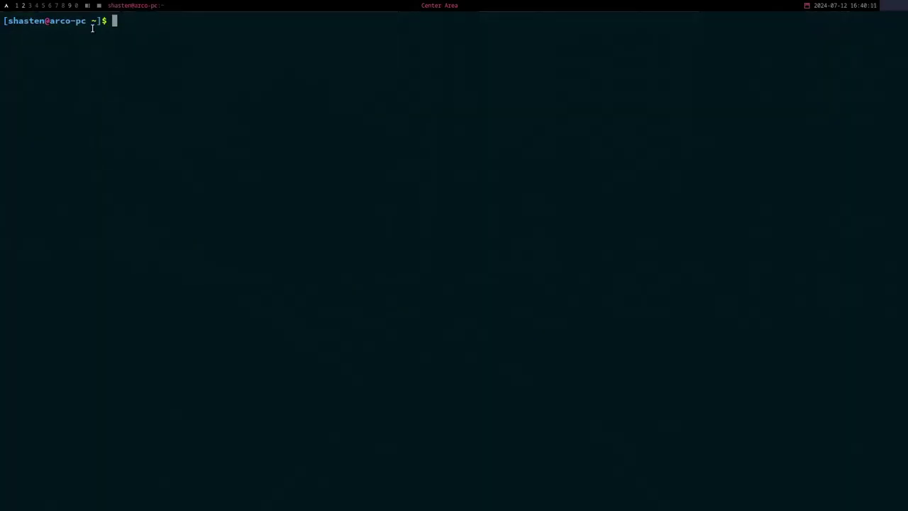
Cycle the terminals through the Wide, RWide and Grid layouts, then switch to an empty workspace
key("super+space")
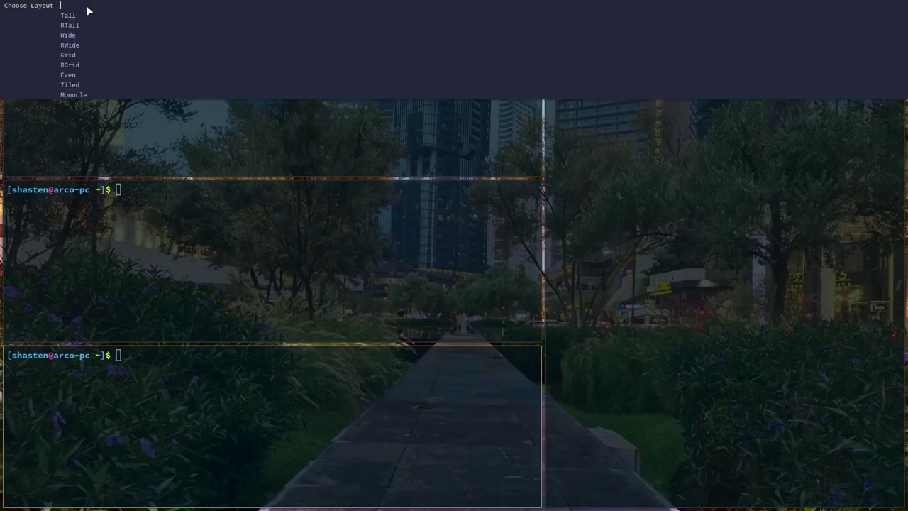
key("Return")
key("super+space")
key("Return")
key("super+space")
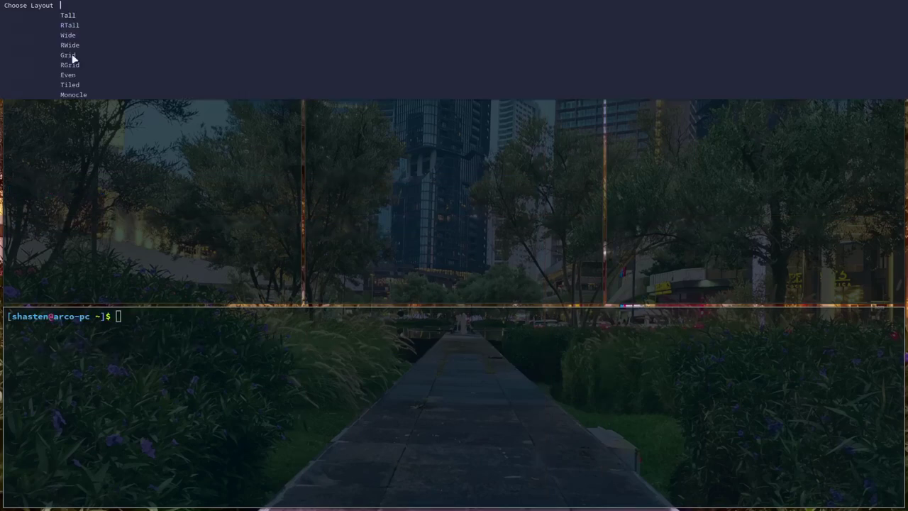
key("Return")
key("super+space")
key("Return")
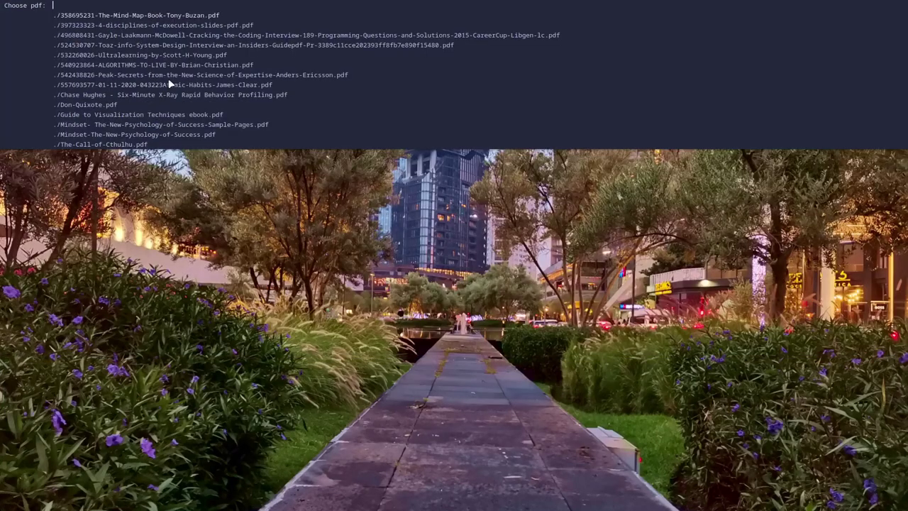
Open Mindset-The-New-Psychology-of-Success.pdf, then return to the panel_bar script's workspace
left_click(142, 134)
scroll(401, 181, "down", 5)
scroll(401, 181, "down", 5)
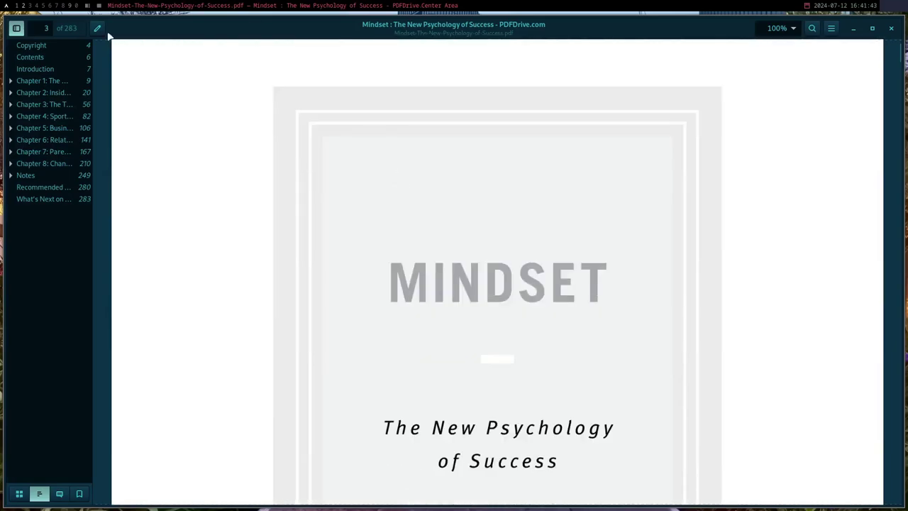
key("super+2")
key("super+1")
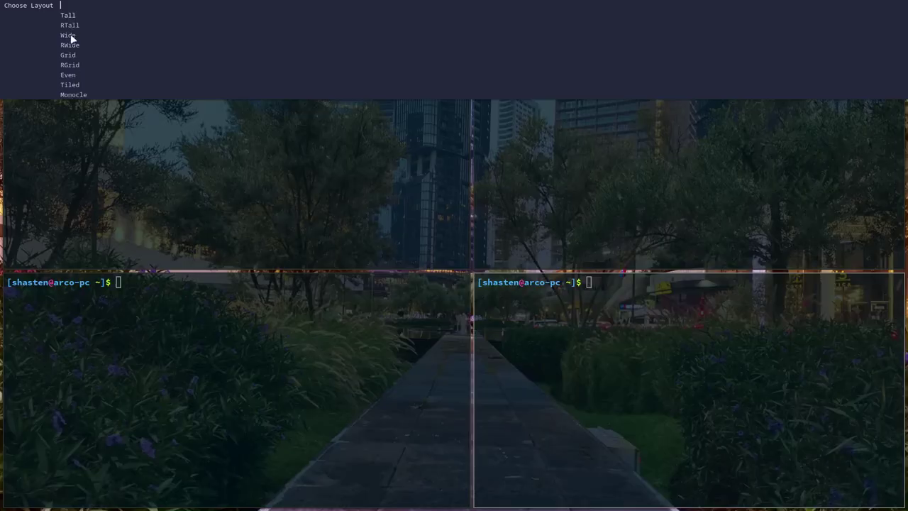
Retile the terminals as Wide, then Tall, focus the left one and close them
left_click(68, 34)
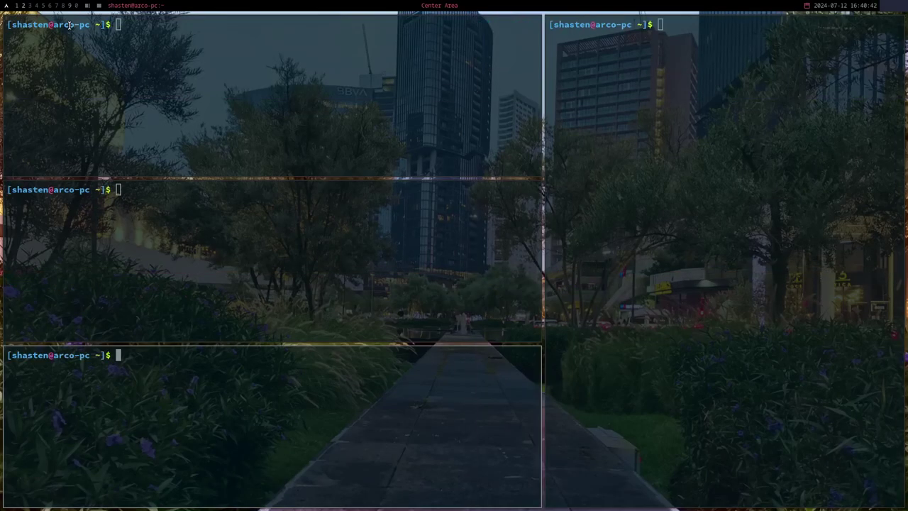
left_click(86, 5)
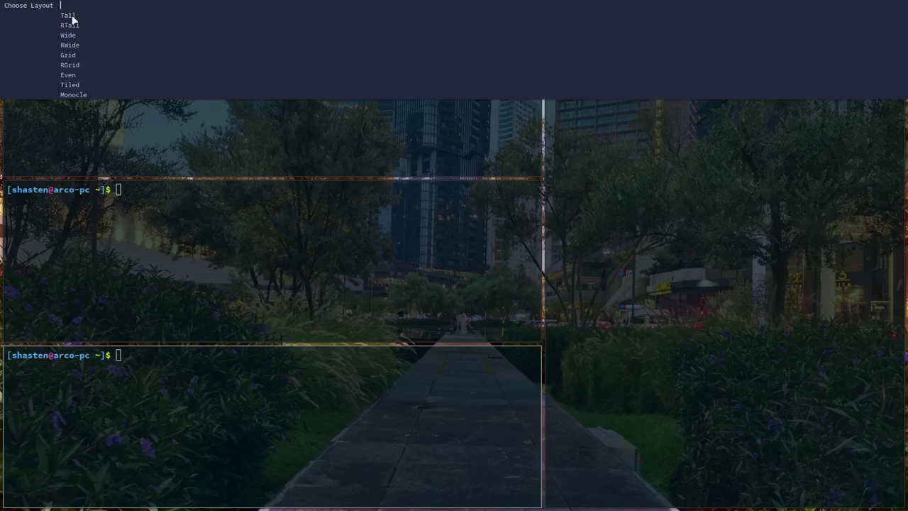
left_click(68, 15)
left_click(162, 63)
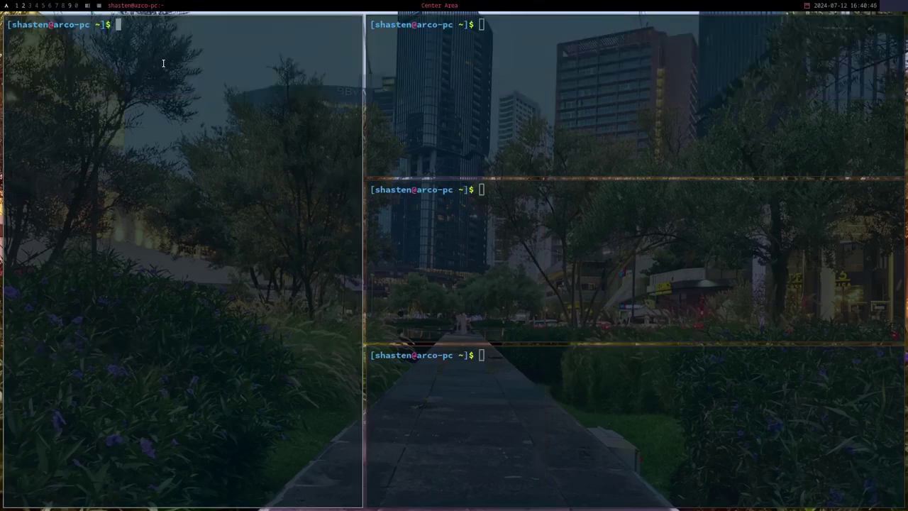
key("super+shift+c")
key("super+shift+c")
key("super+shift+c")
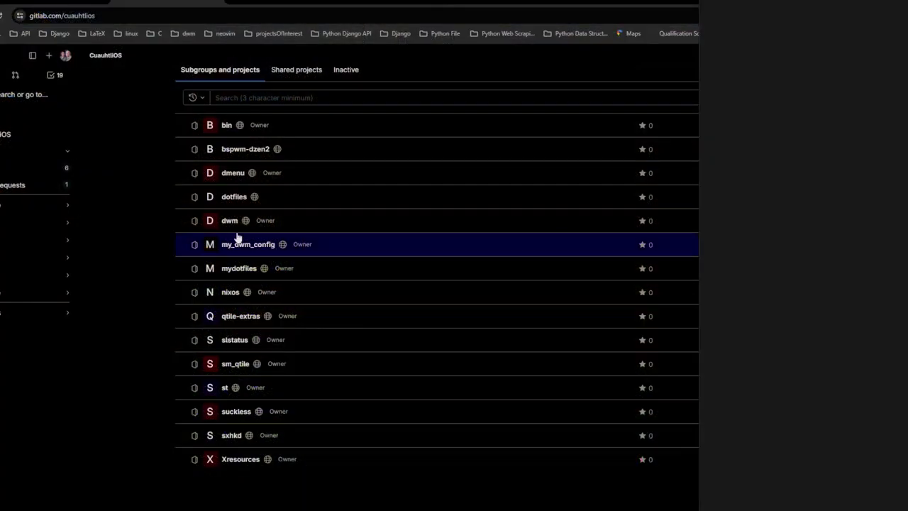
Open the bspwm-dzen2 repository from the project list, then open a new browser tab
left_click(230, 151)
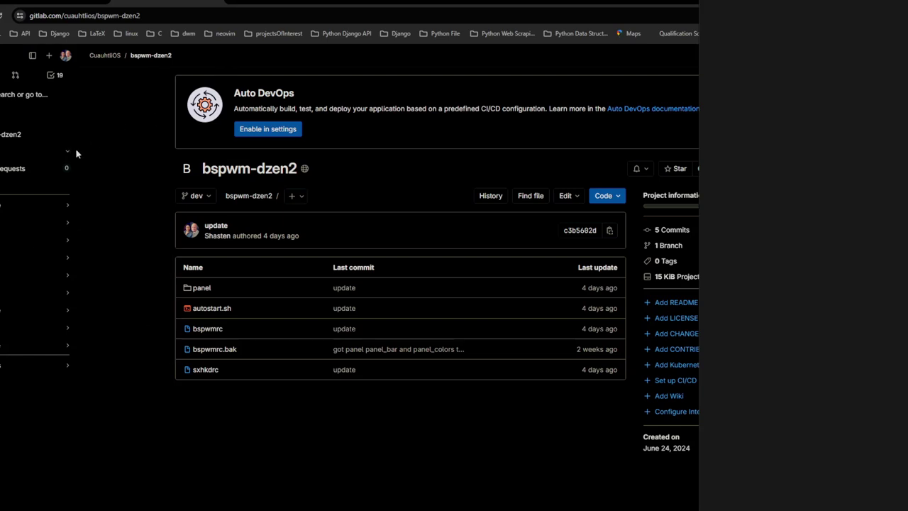
key("ctrl+t")
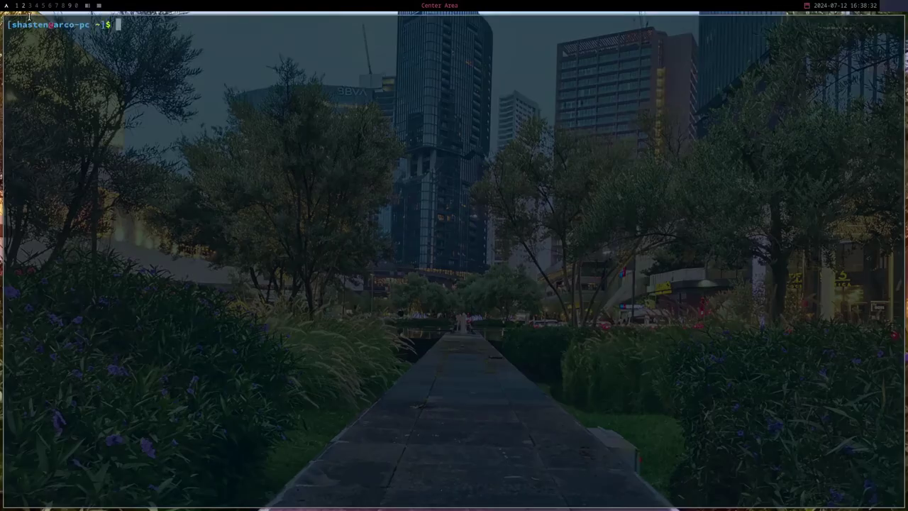
key("super+Return")
key("super+Return")
key("super+Return")
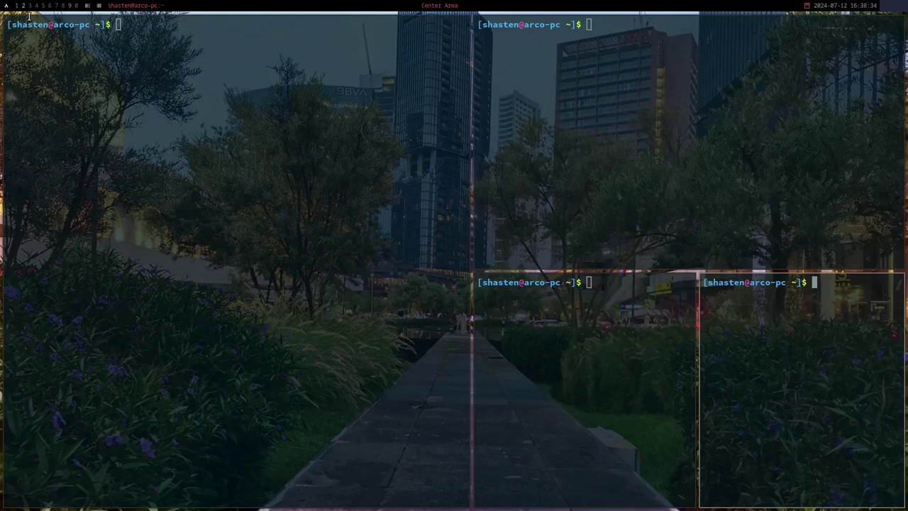
Spawn four terminals and tile them as RTall, then as a two-by-two Grid
key("super+Tab")
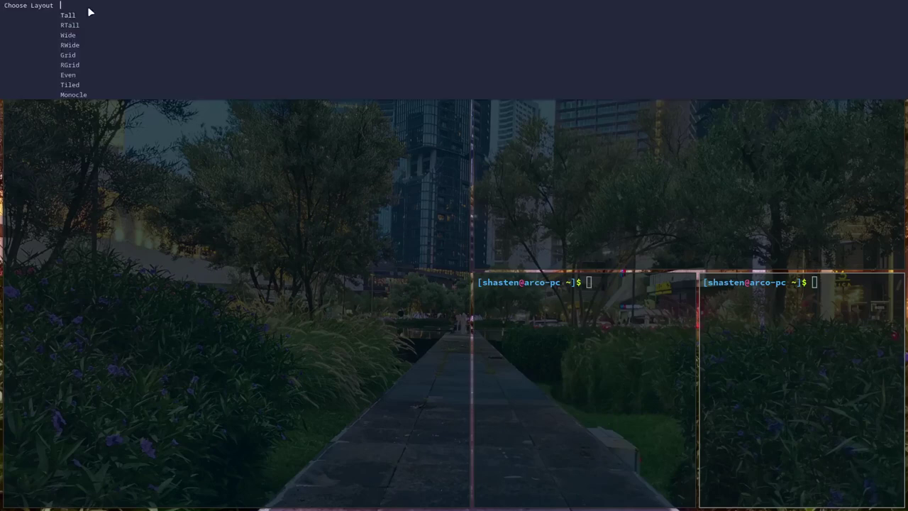
key("Down")
key("Return")
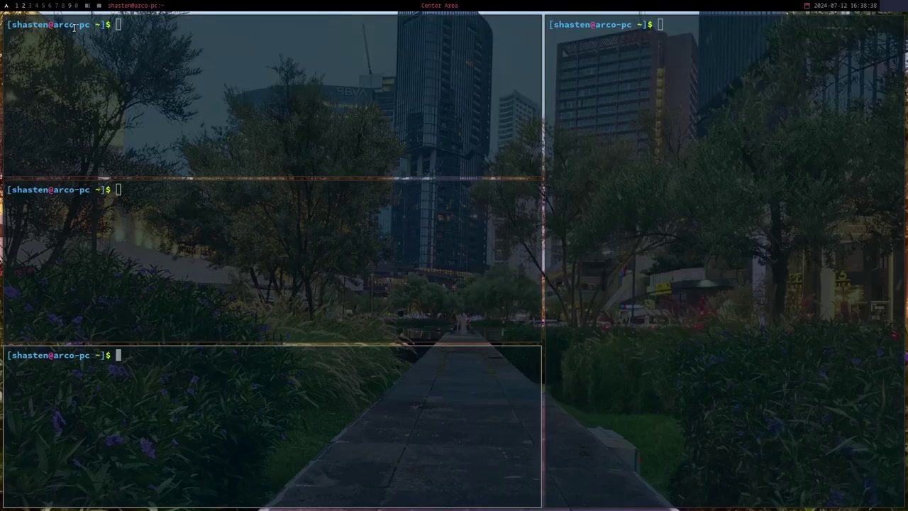
key("super+Tab")
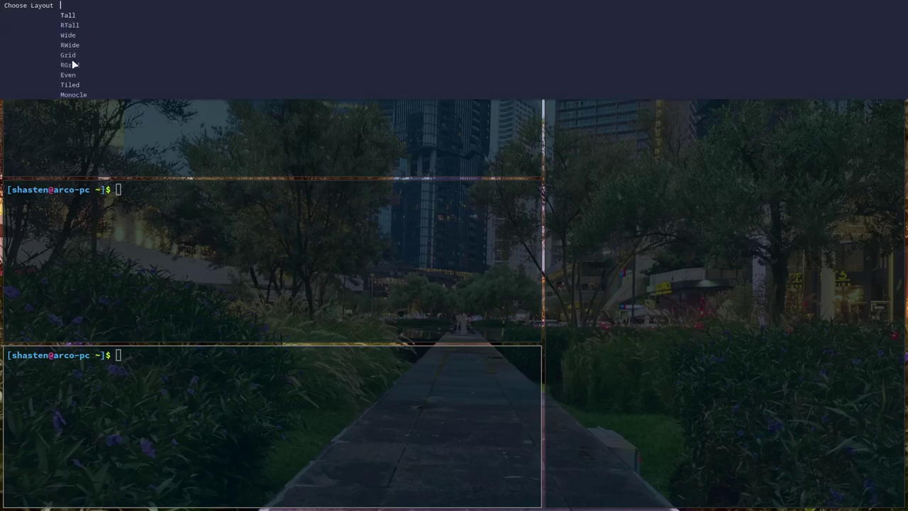
left_click(70, 64)
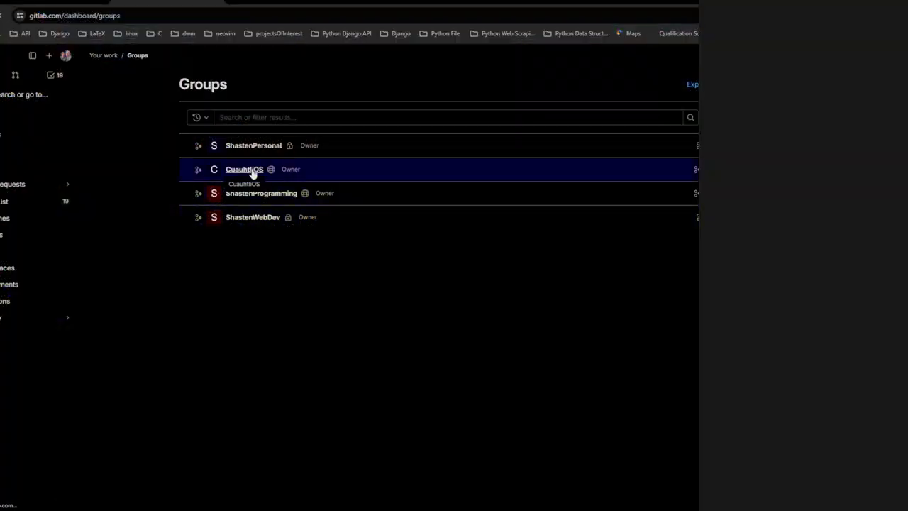
Open the CuauhtliOS group from the GitLab Groups page
left_click(244, 169)
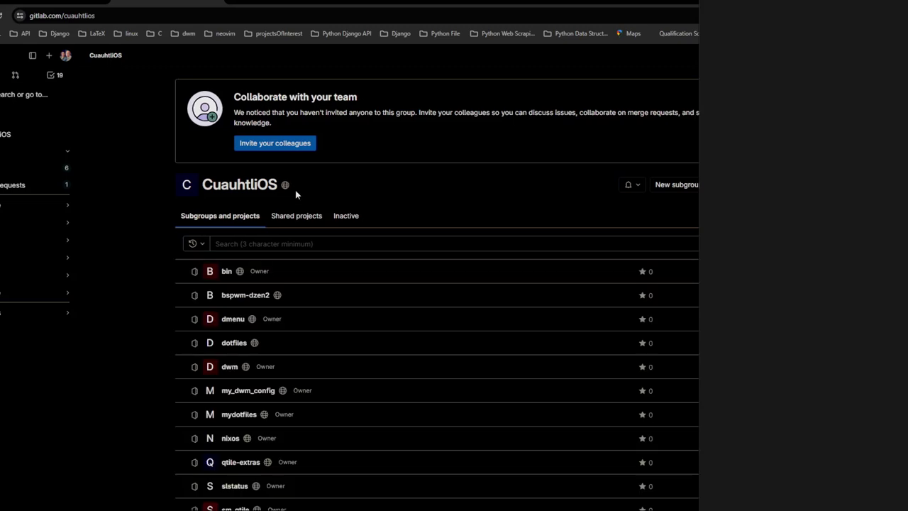
scroll(295, 189, "down", 2)
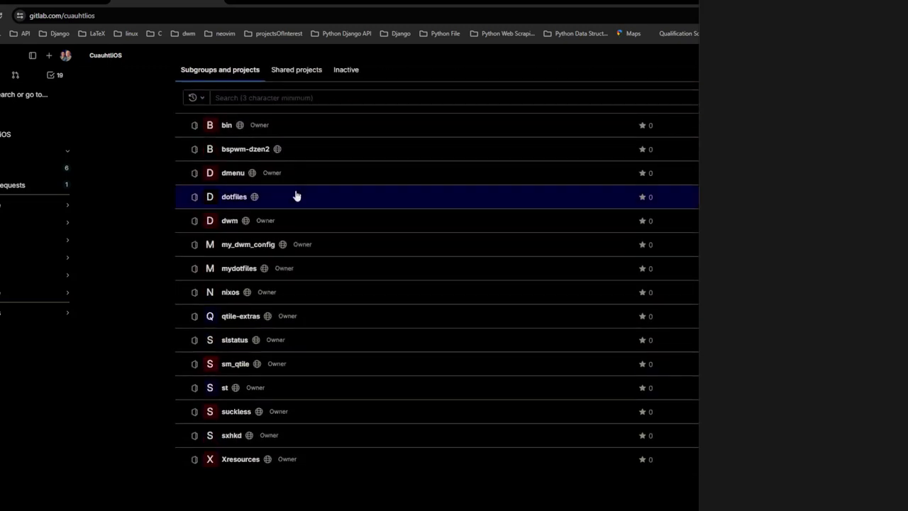